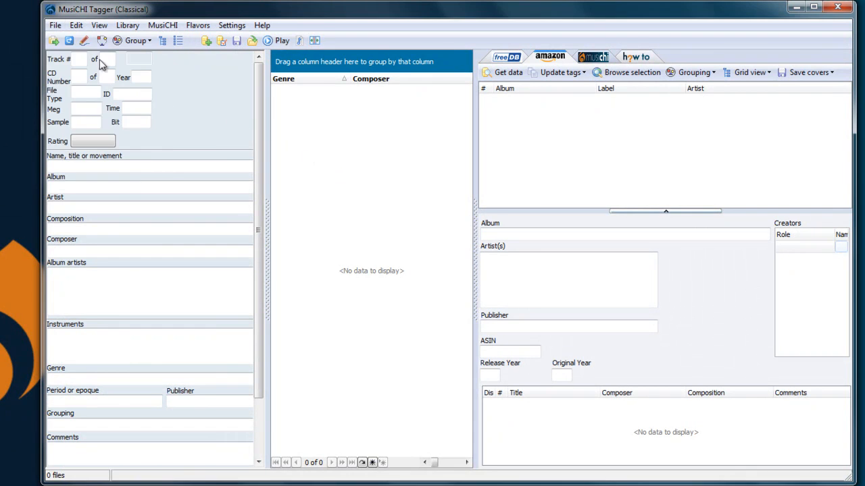
- Scan the five Antonio Vivaldi album folders in D:\Demo with all listed audio formats selected
{"action": "left_click", "coordinate": [53, 41]}
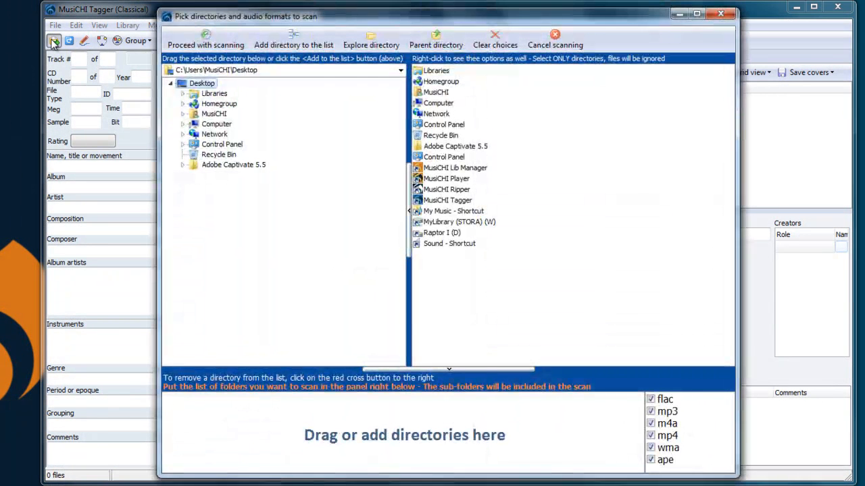
{"action": "left_click", "coordinate": [216, 124]}
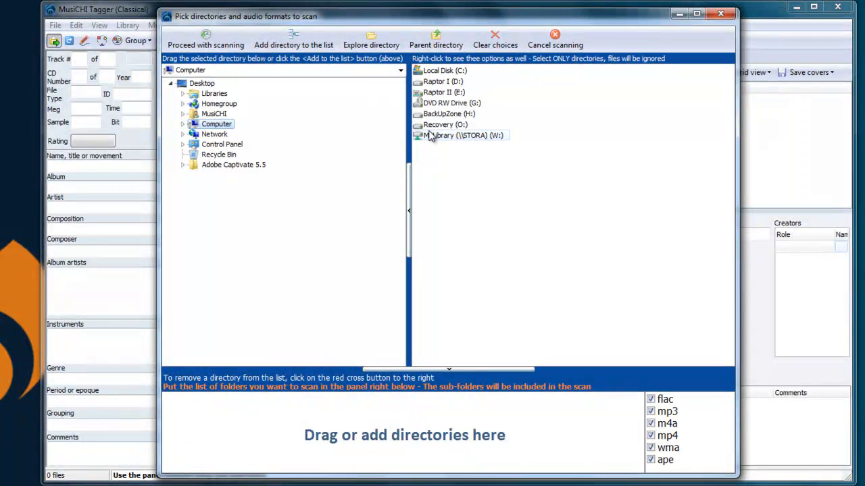
{"action": "double_click", "coordinate": [425, 82]}
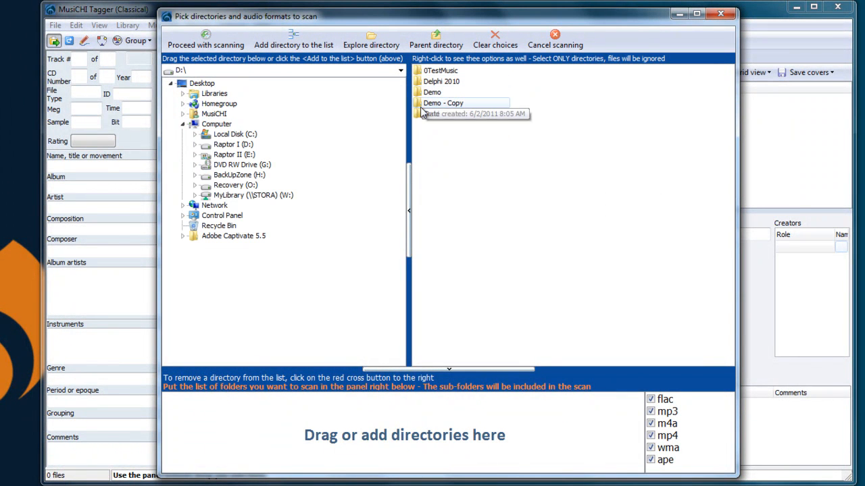
{"action": "double_click", "coordinate": [429, 93]}
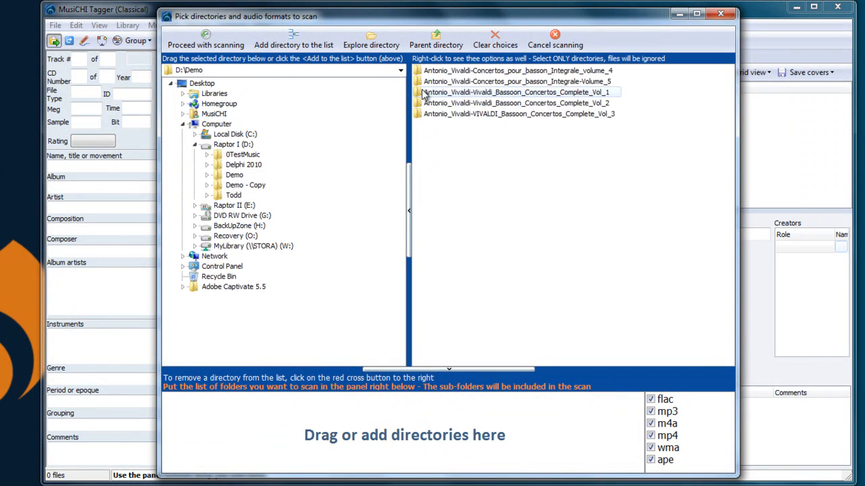
{"action": "left_click", "coordinate": [423, 69]}
{"action": "left_click", "coordinate": [434, 105], "text": "shift"}
{"action": "left_click", "coordinate": [434, 112], "text": "shift"}
{"action": "left_click_drag", "start_coordinate": [447, 96], "coordinate": [389, 442]}
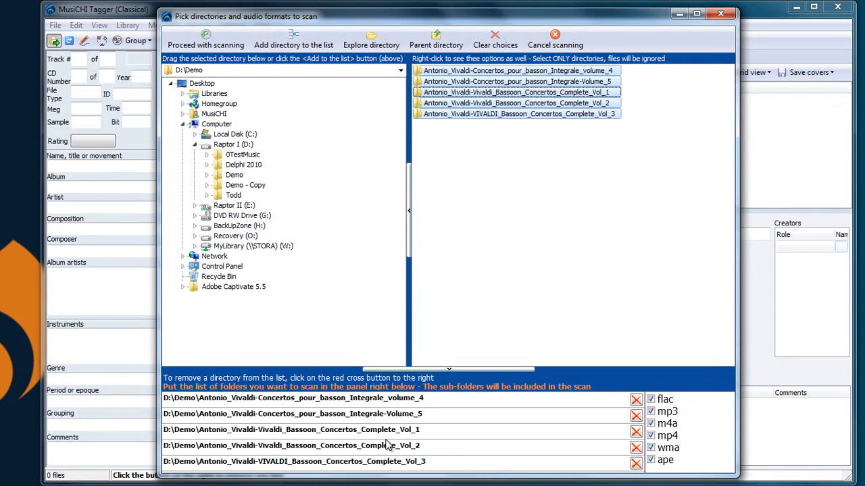
{"action": "left_click", "coordinate": [210, 46]}
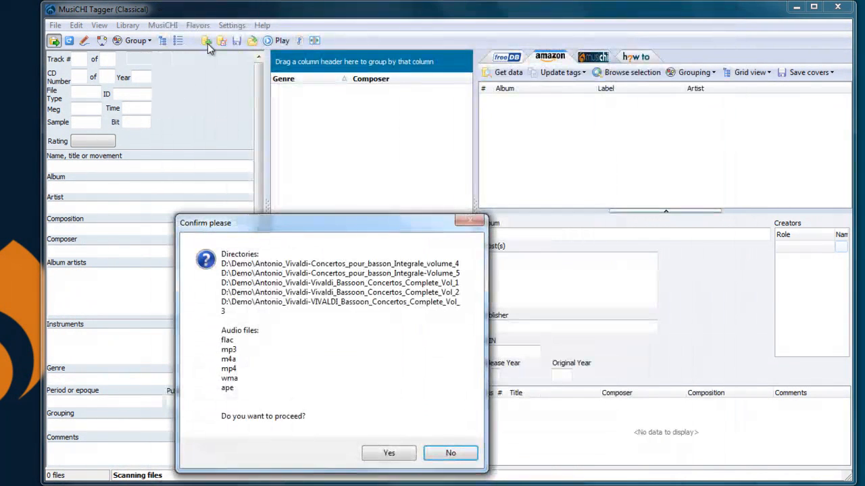
{"action": "left_click", "coordinate": [385, 455]}
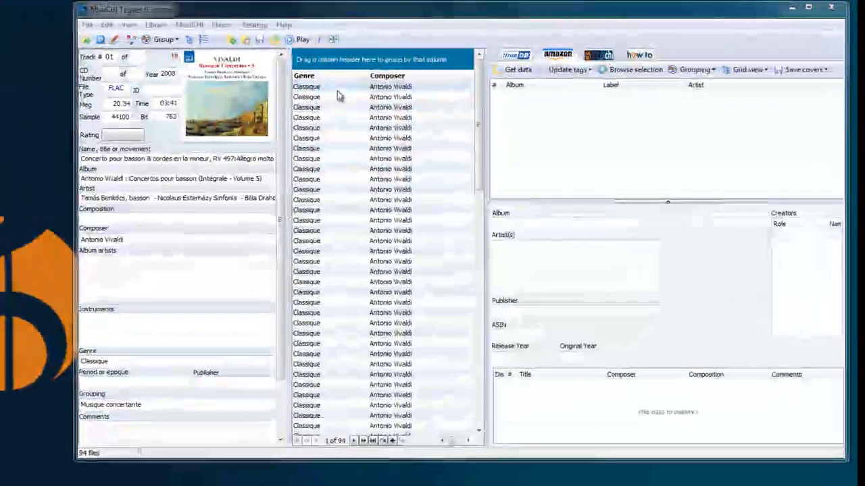
- Open the first track's tag editor and review the Classical instrument, epoch and genre lists, then cancel
{"action": "left_click", "coordinate": [424, 71]}
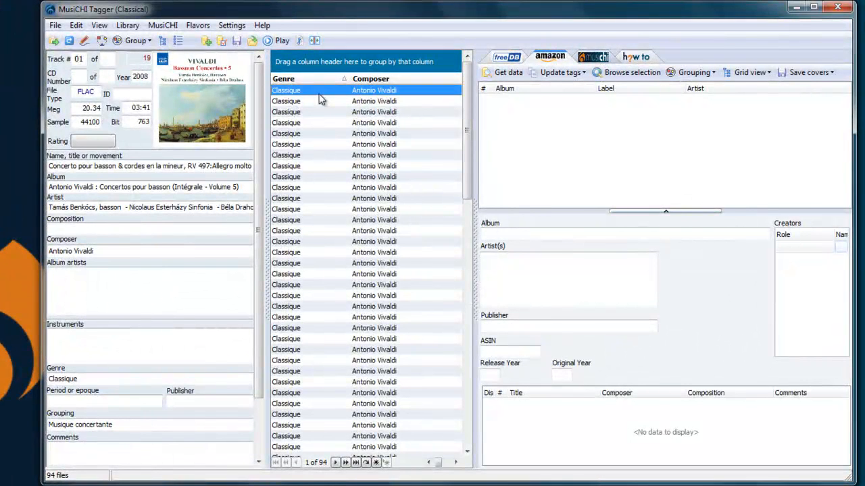
{"action": "double_click", "coordinate": [321, 99]}
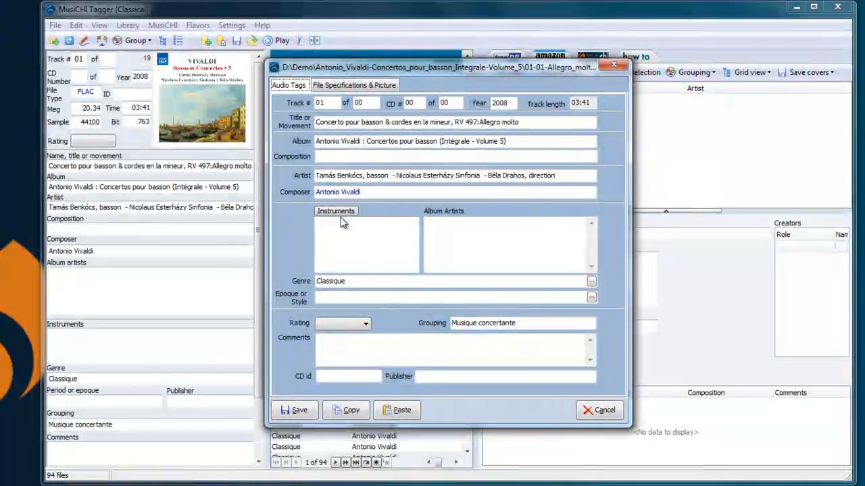
{"action": "left_click", "coordinate": [336, 212]}
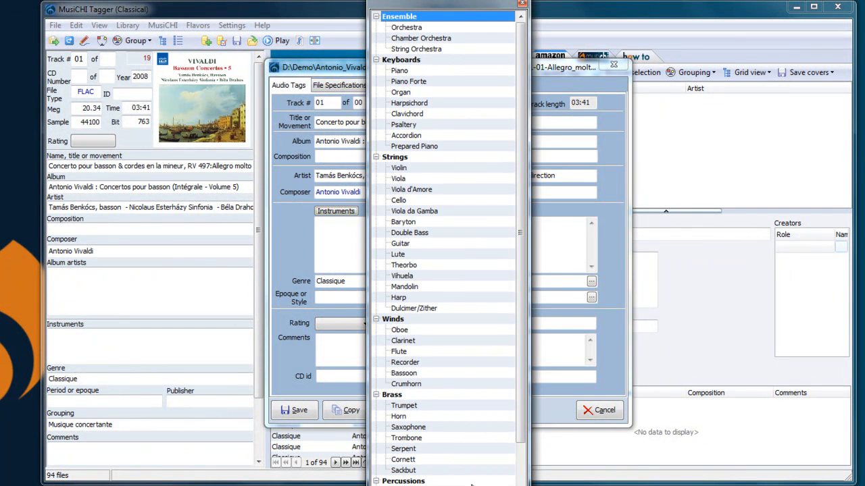
{"action": "left_click", "coordinate": [521, 4]}
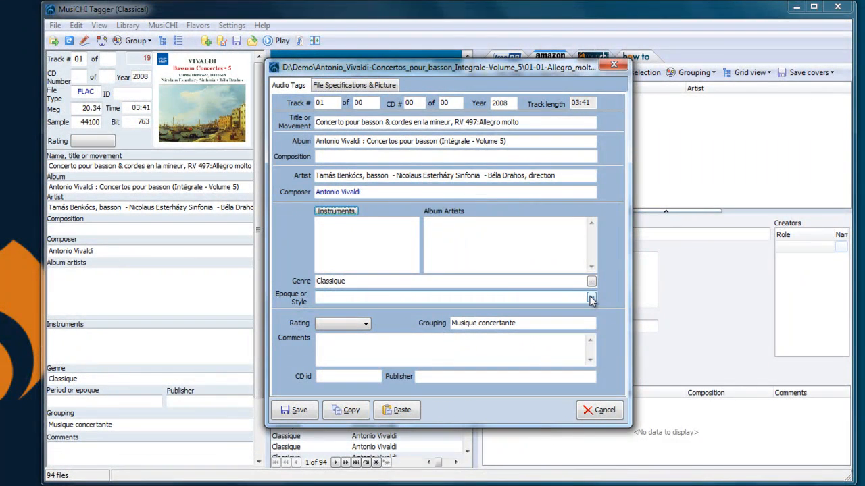
{"action": "left_click", "coordinate": [591, 297]}
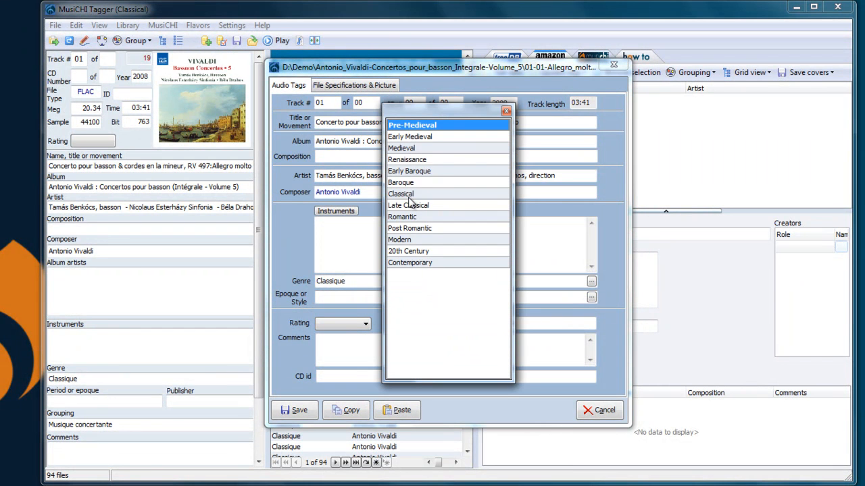
{"action": "left_click", "coordinate": [507, 112]}
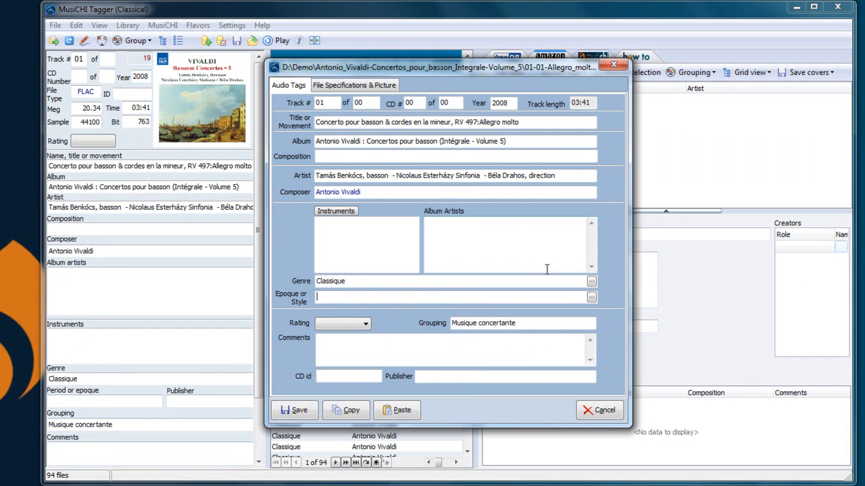
{"action": "left_click", "coordinate": [591, 283]}
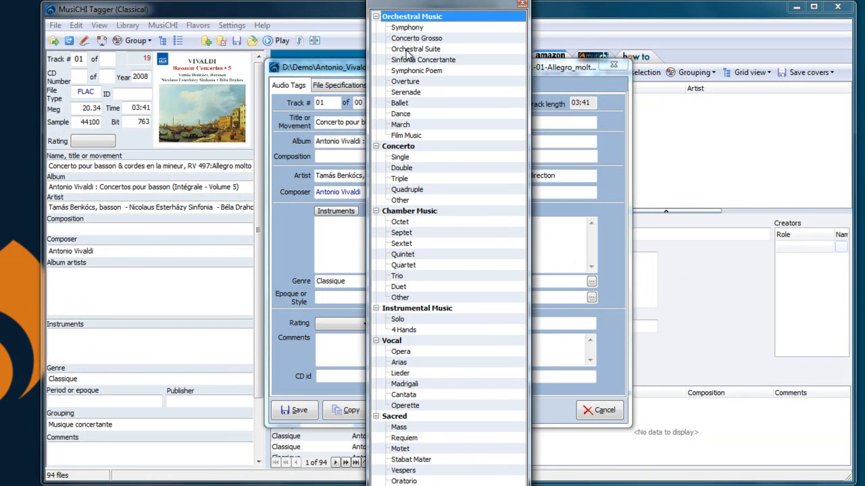
{"action": "left_click", "coordinate": [522, 3]}
{"action": "left_click", "coordinate": [603, 411]}
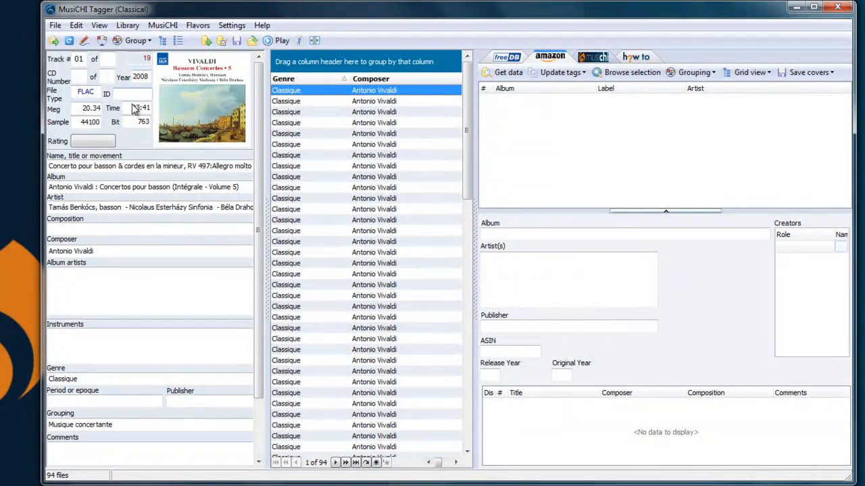
- Switch the tagger flavor to Jazz
{"action": "left_click", "coordinate": [55, 25]}
{"action": "mouse_move", "coordinate": [137, 46]}
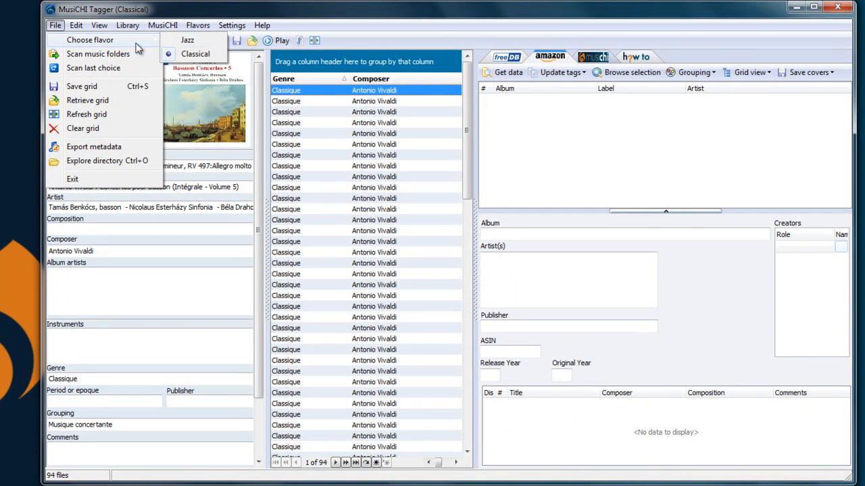
{"action": "left_click", "coordinate": [177, 42]}
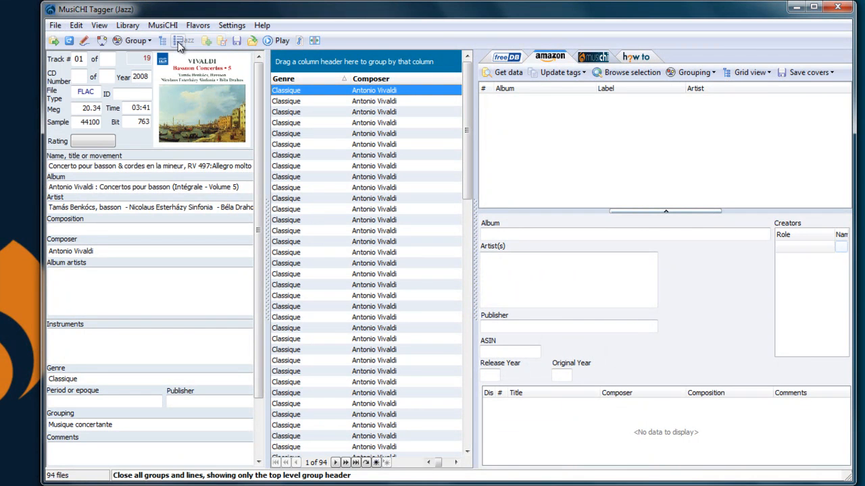
- Open the first track's tag editor and review the Jazz epoch/style and instrument lists, then cancel
{"action": "double_click", "coordinate": [323, 98]}
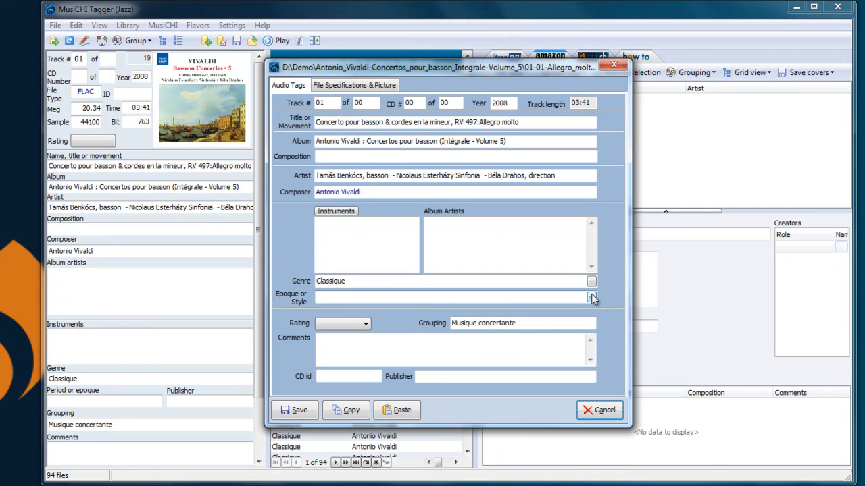
{"action": "left_click", "coordinate": [591, 298]}
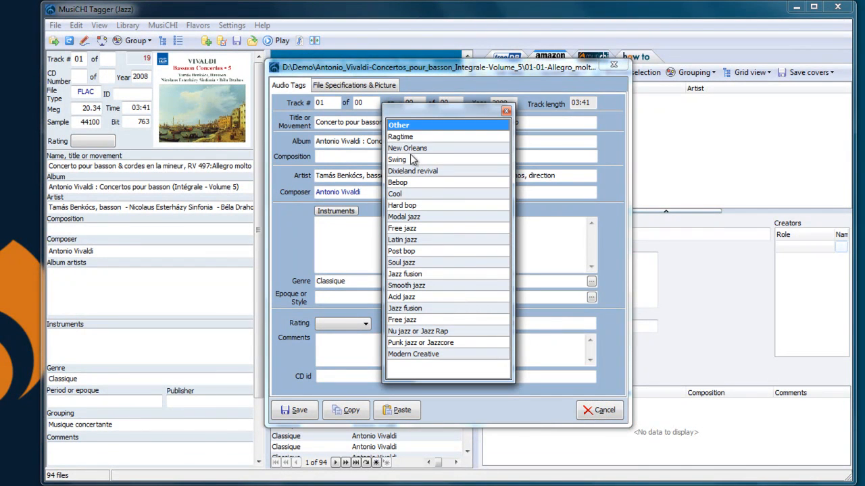
{"action": "left_click", "coordinate": [506, 113]}
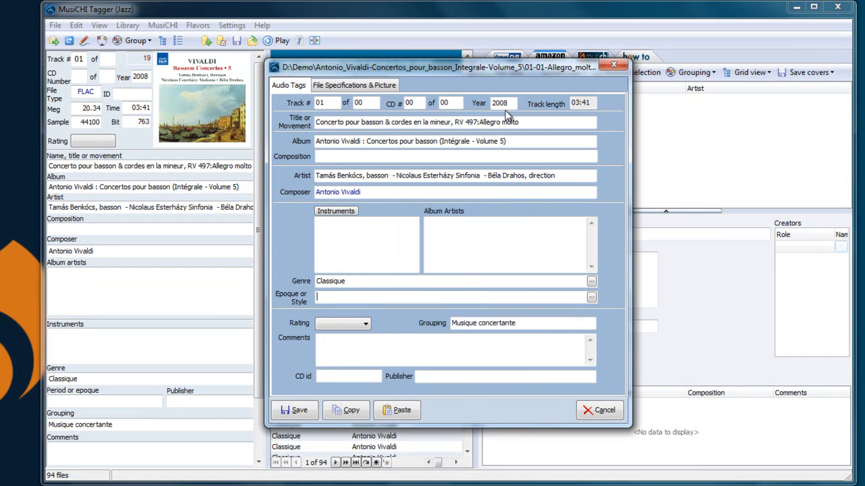
{"action": "left_click", "coordinate": [322, 215]}
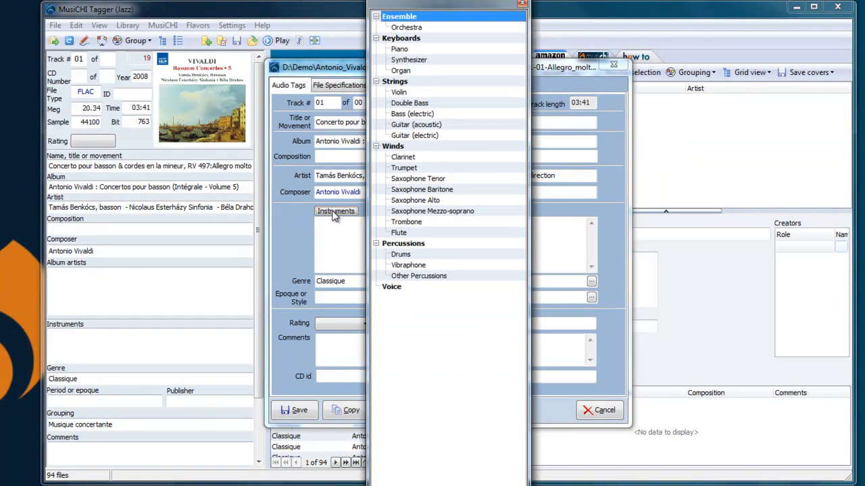
{"action": "left_click", "coordinate": [522, 4]}
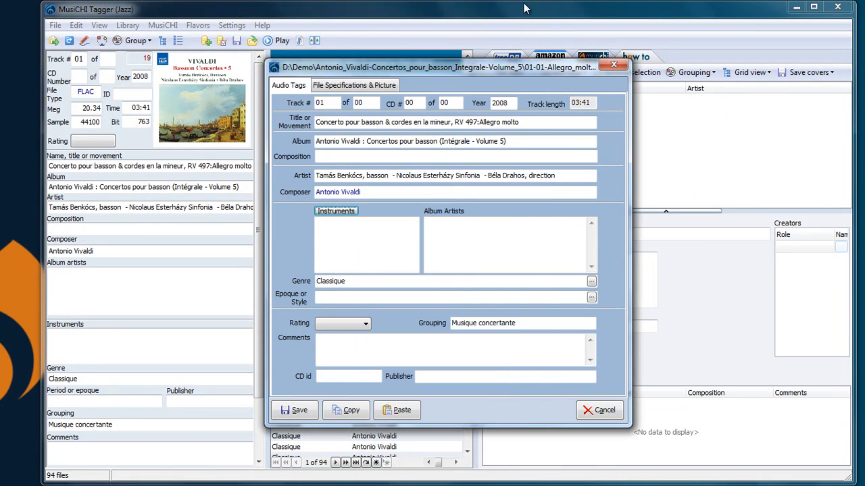
{"action": "left_click", "coordinate": [600, 410]}
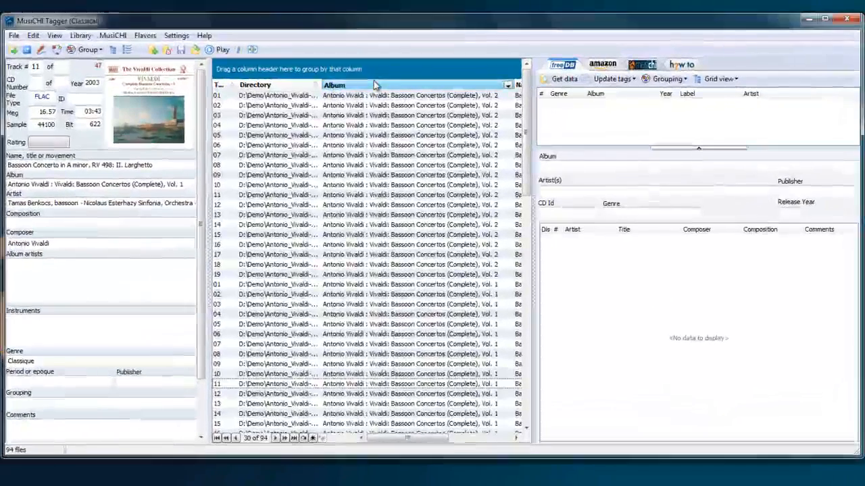
- Group the file list by Album and select all tracks of Vivaldi: Bassoon Concertos (Complete), Vol. 1
{"action": "left_click_drag", "start_coordinate": [414, 67], "coordinate": [360, 57]}
{"action": "left_click_drag", "start_coordinate": [306, 72], "coordinate": [304, 70]}
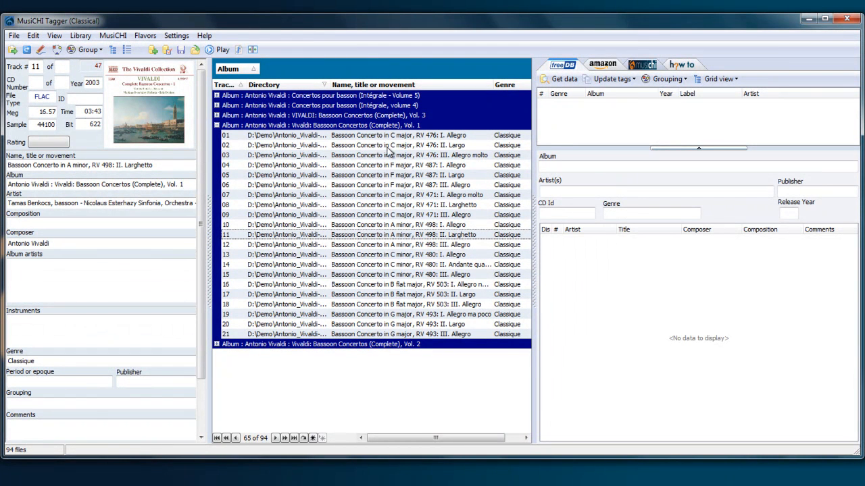
{"action": "left_click", "coordinate": [364, 136]}
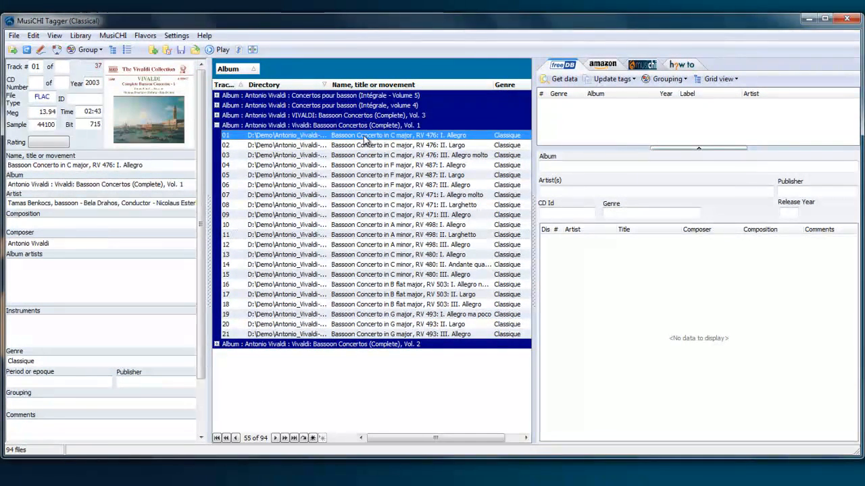
{"action": "left_click", "coordinate": [368, 334], "text": "shift"}
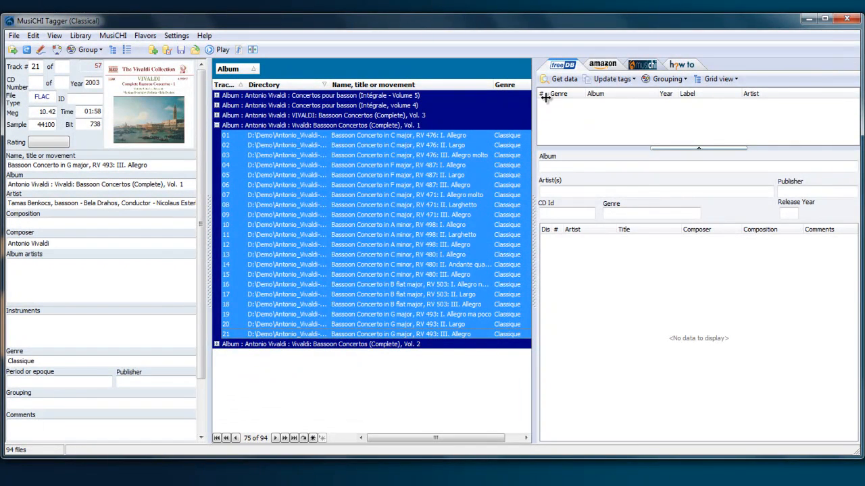
- Retrieve CD information from freeDB for the selected Vol. 1 tracks
{"action": "left_click", "coordinate": [558, 79]}
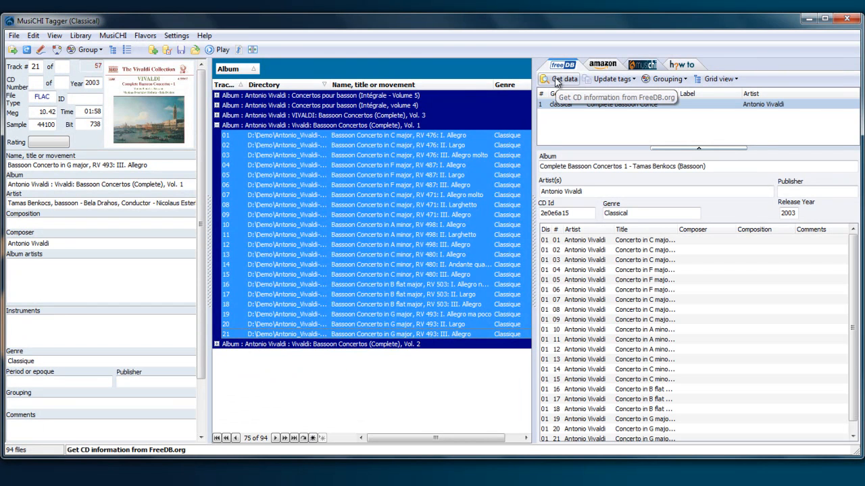
{"action": "left_click_drag", "start_coordinate": [645, 233], "coordinate": [814, 232]}
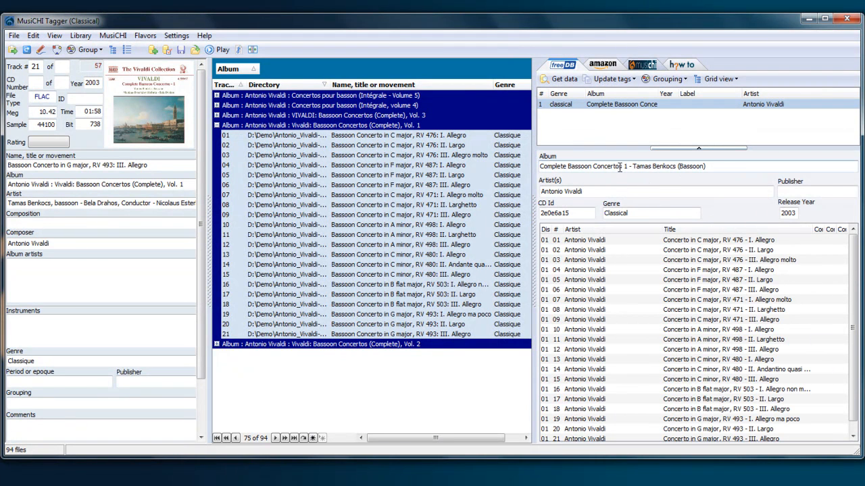
- Search Amazon for CDs matching "vivaldi bas"
{"action": "left_click", "coordinate": [604, 66]}
{"action": "left_click", "coordinate": [553, 79]}
{"action": "type", "text": "vivaldi bas"}
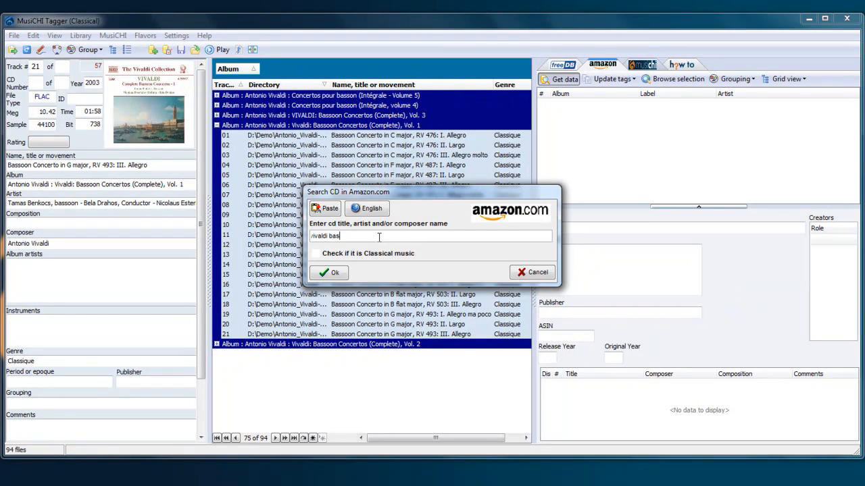
{"action": "key", "text": "Return"}
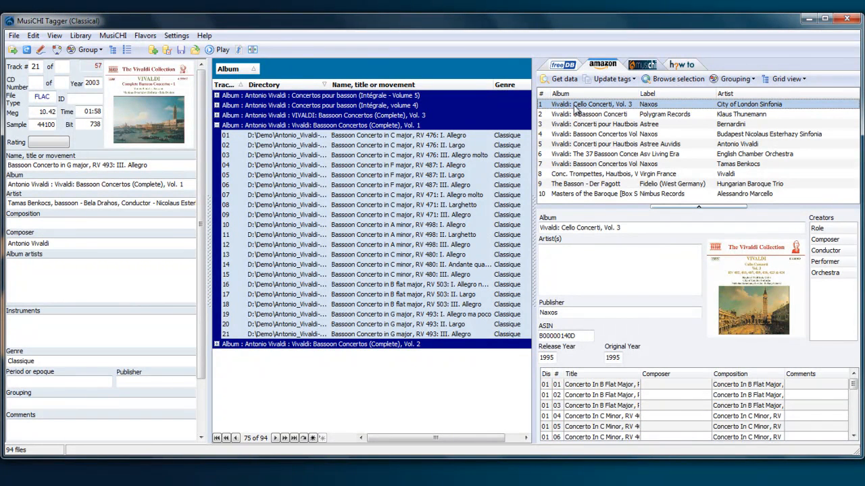
- Compare the first Amazon results and open Vivaldi: Cello Concerti, Vol. 3 on the Amazon website
{"action": "left_click", "coordinate": [578, 115]}
{"action": "left_click", "coordinate": [576, 107]}
{"action": "left_click_drag", "start_coordinate": [534, 149], "coordinate": [503, 149]}
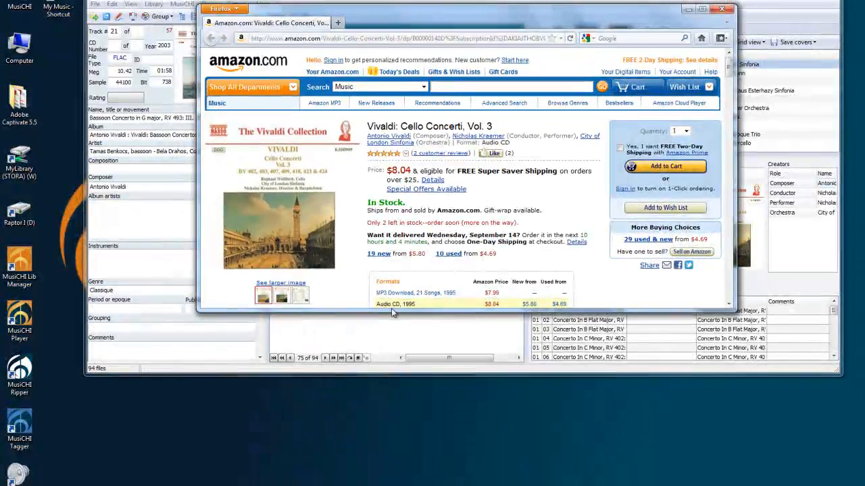
- Examine the product details on the Amazon page, selecting the ASIN, and return to the tagger
{"action": "left_click_drag", "start_coordinate": [389, 310], "coordinate": [376, 473]}
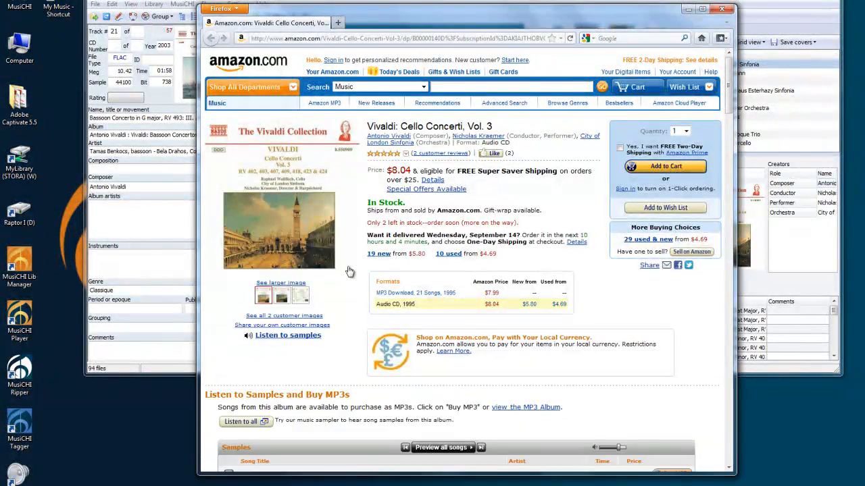
{"action": "scroll", "coordinate": [351, 349], "scroll_direction": "down", "scroll_amount": 10}
{"action": "scroll", "coordinate": [350, 270], "scroll_direction": "down", "scroll_amount": 10}
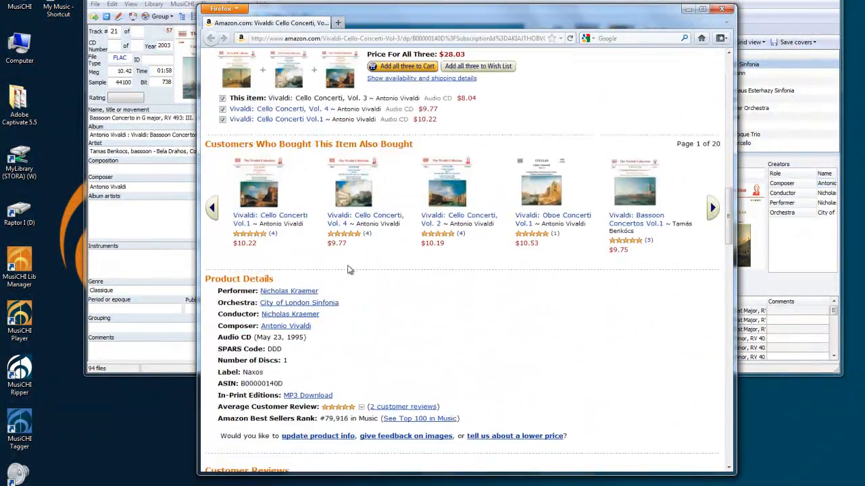
{"action": "double_click", "coordinate": [245, 383]}
{"action": "key", "text": "ctrl+c"}
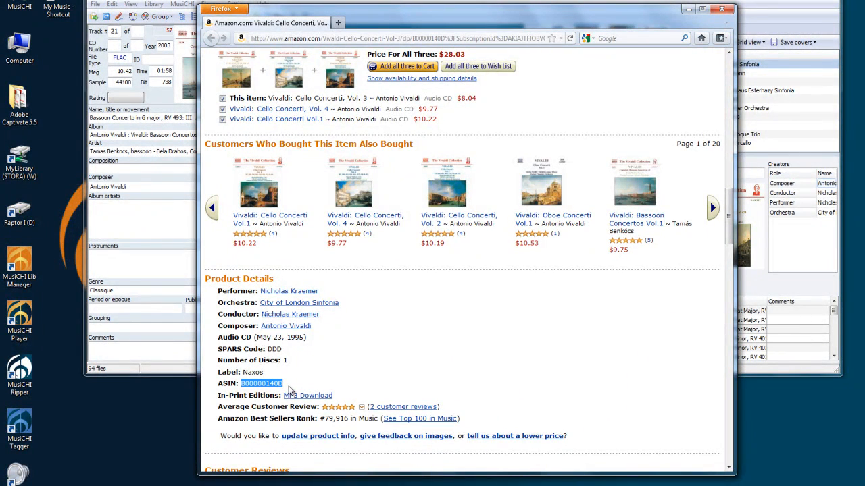
{"action": "left_click", "coordinate": [747, 3]}
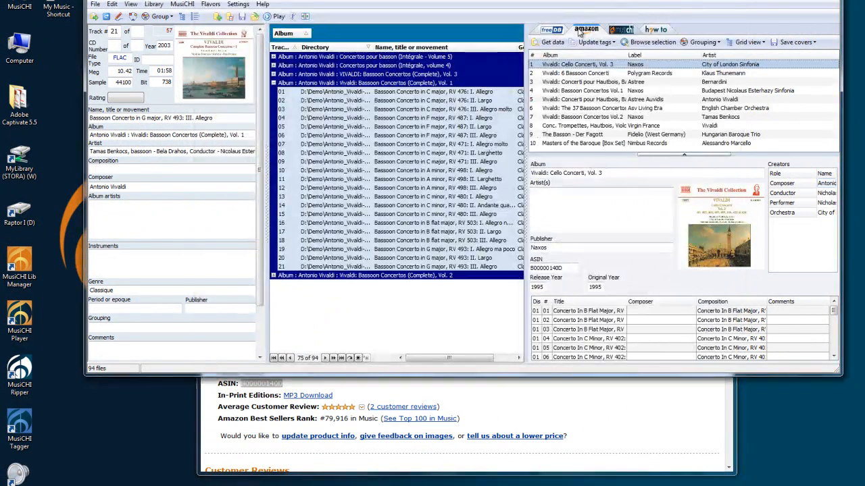
- Search Amazon for the selected Vol. 1 track using its pasted tag information and open the matching result
{"action": "left_click", "coordinate": [549, 42]}
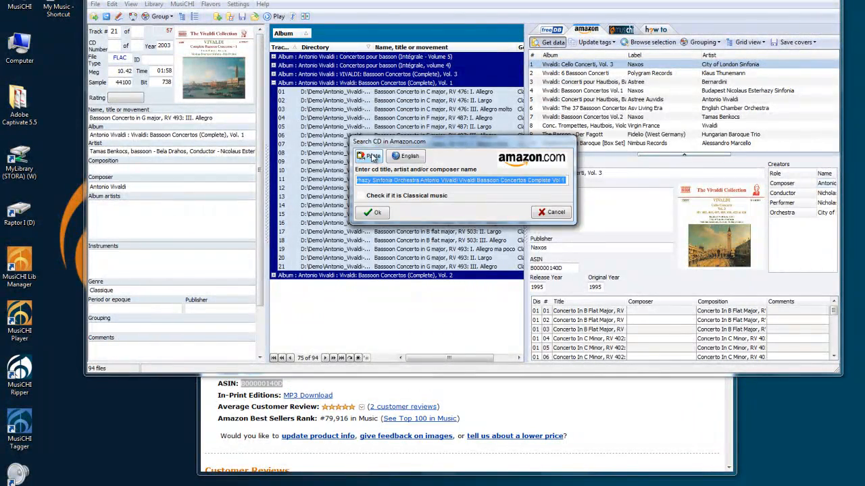
{"action": "left_click", "coordinate": [372, 156]}
{"action": "left_click", "coordinate": [370, 212]}
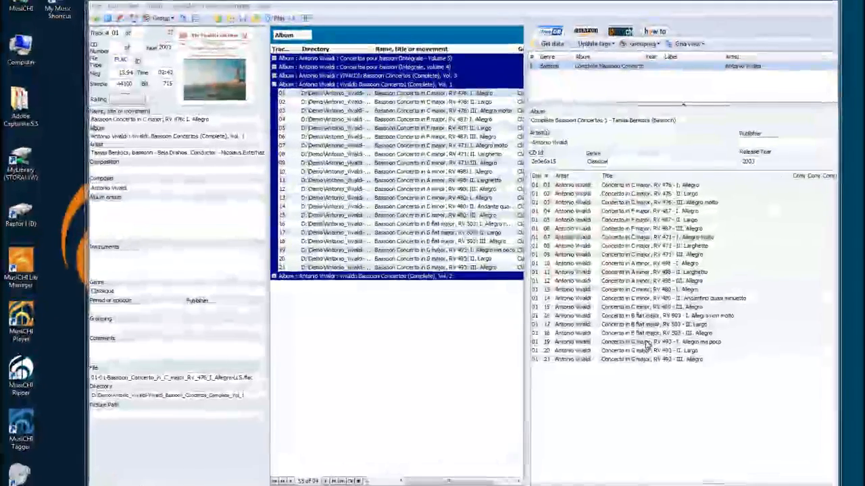
{"action": "left_click", "coordinate": [571, 52]}
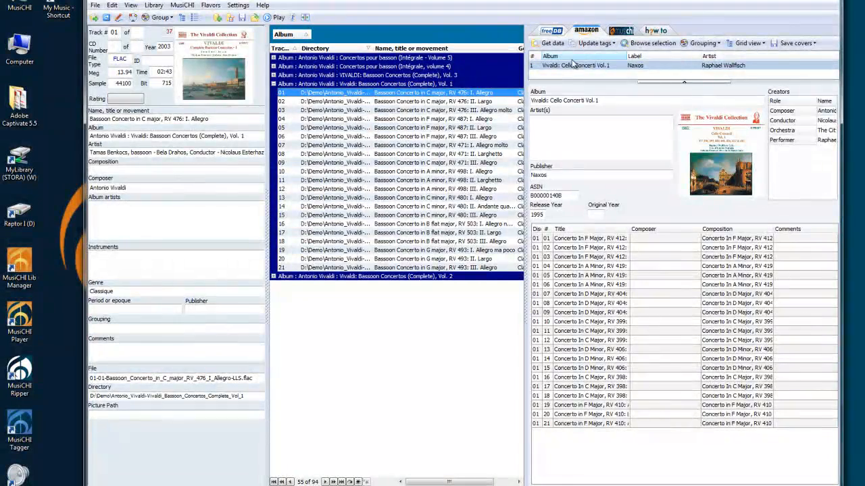
- Select all Vol. 1 tracks and update only their Composition tags from the Amazon data
{"action": "left_click", "coordinate": [453, 267], "text": "shift"}
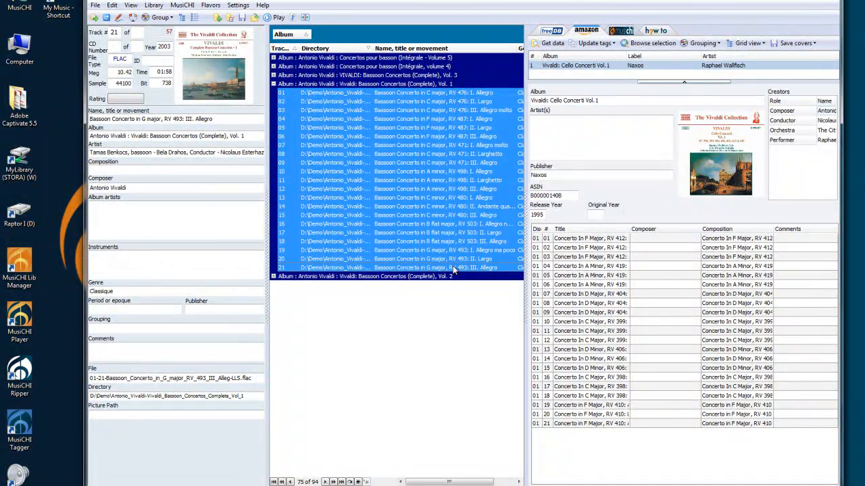
{"action": "left_click", "coordinate": [610, 46]}
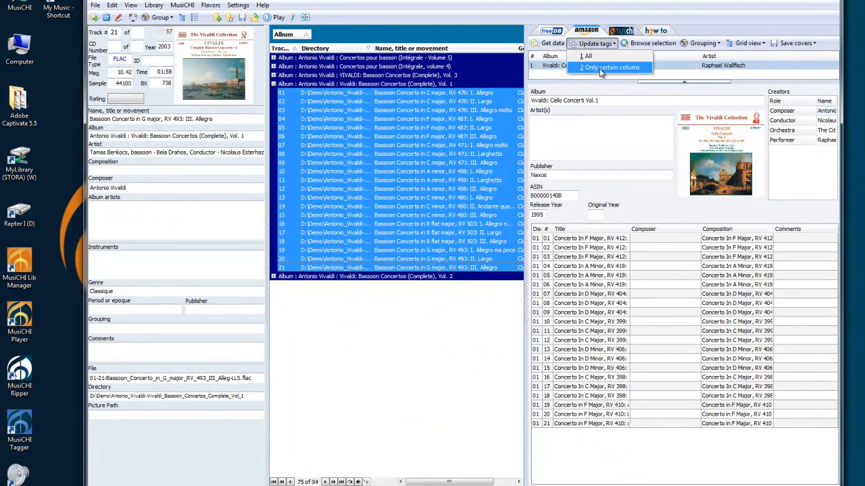
{"action": "left_click", "coordinate": [599, 69]}
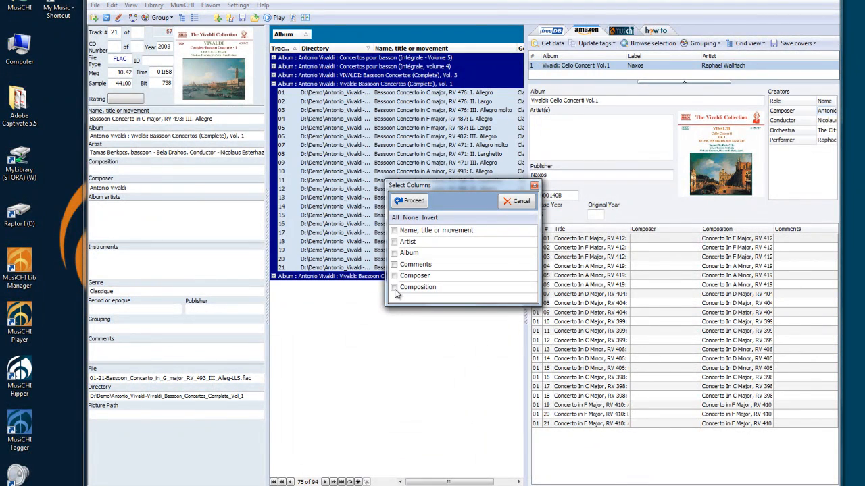
{"action": "left_click", "coordinate": [409, 201]}
- Switch to freeDB data and update only the Name, title or movement tags of the selected tracks
{"action": "left_click", "coordinate": [550, 43]}
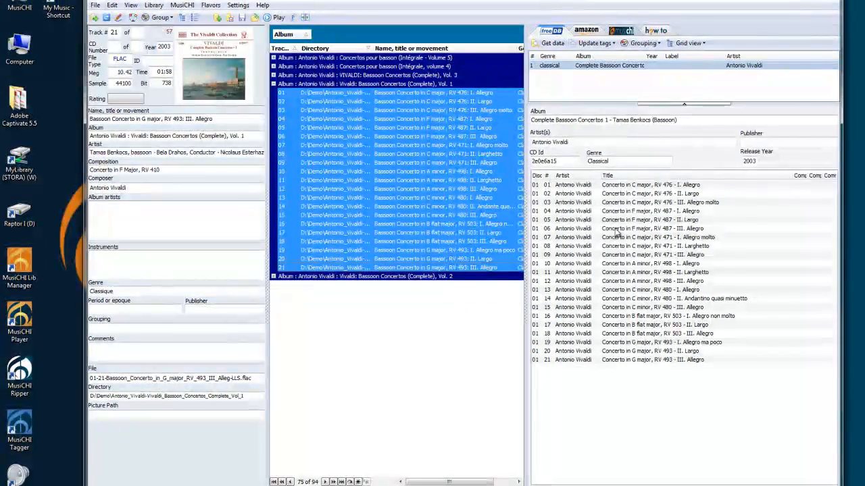
{"action": "left_click", "coordinate": [595, 43]}
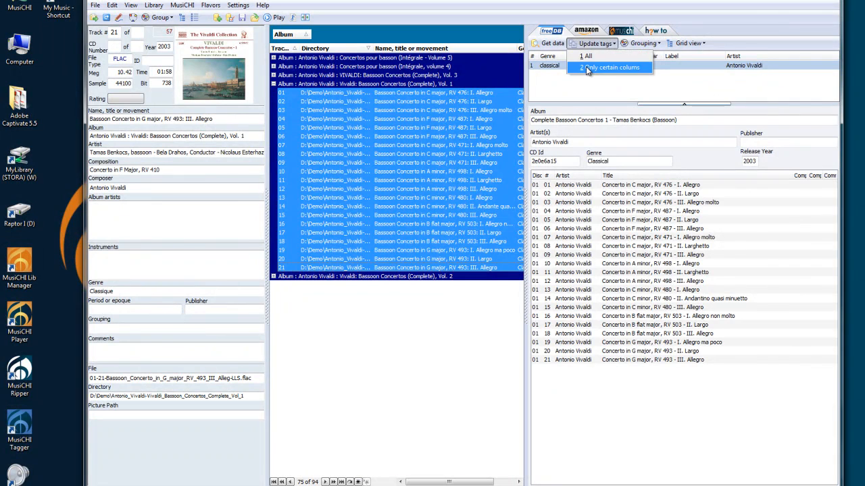
{"action": "left_click", "coordinate": [595, 66]}
{"action": "left_click", "coordinate": [411, 232]}
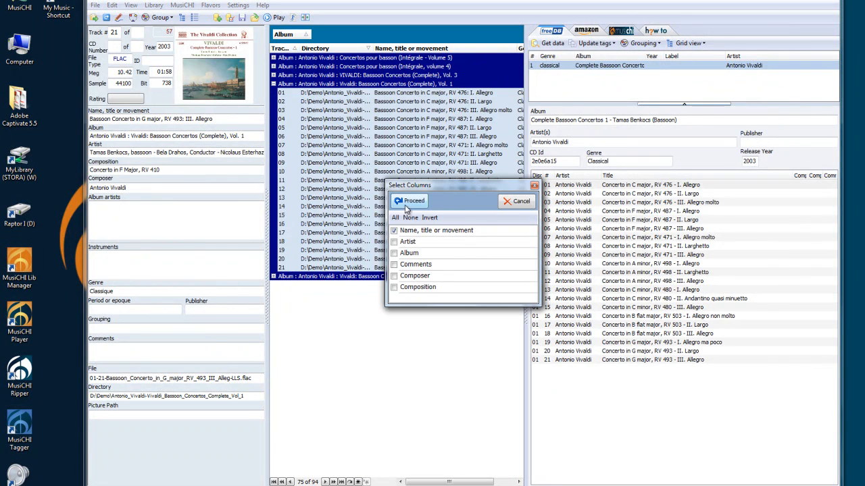
{"action": "left_click", "coordinate": [410, 201]}
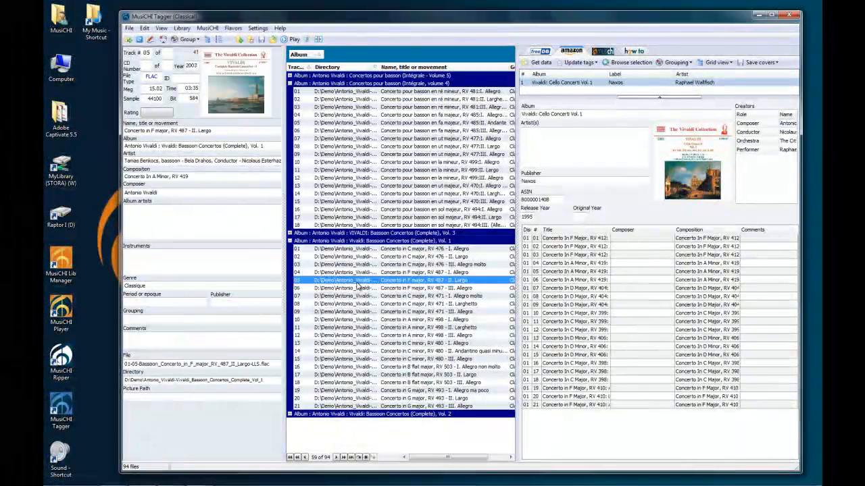
- Select all tracks of the Concertos pour basson volume 4 album and search Amazon using their pasted tag information
{"action": "left_click", "coordinate": [290, 233]}
{"action": "left_click", "coordinate": [318, 248]}
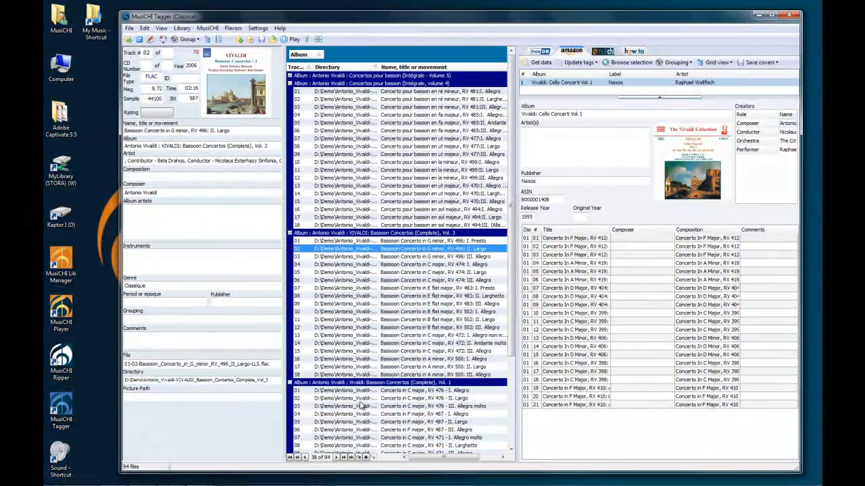
{"action": "left_click", "coordinate": [361, 399]}
{"action": "left_click", "coordinate": [376, 92]}
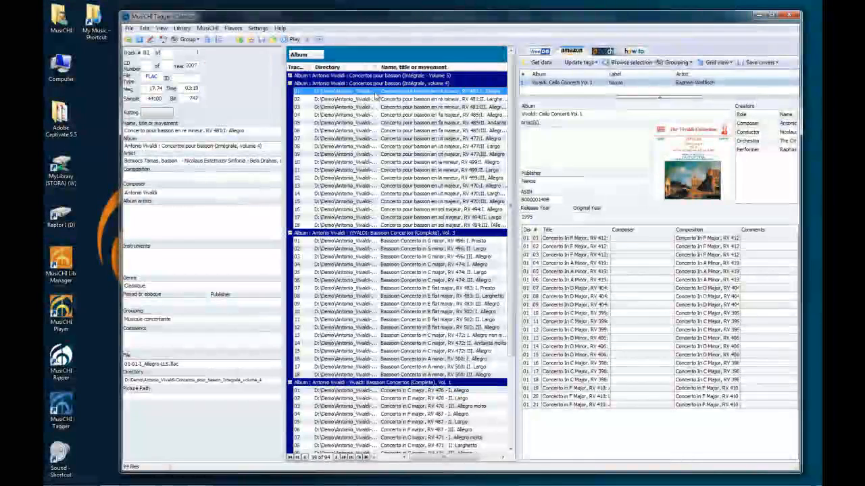
{"action": "left_click", "coordinate": [424, 226], "text": "shift"}
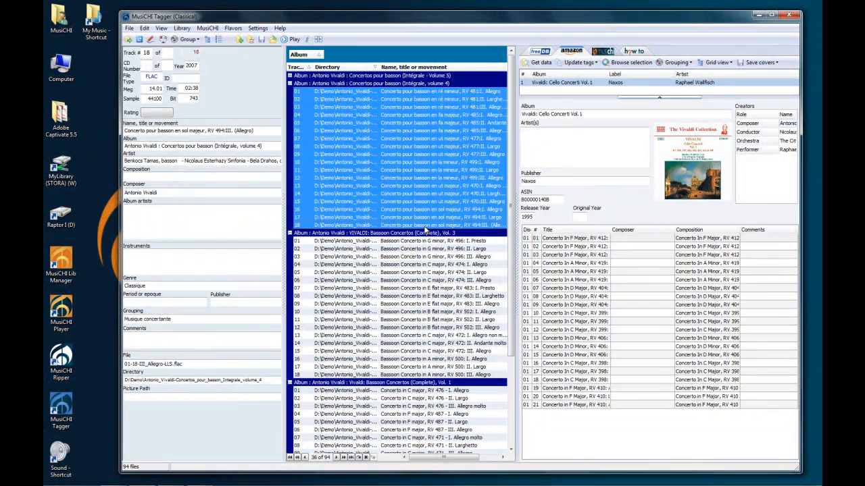
{"action": "left_click", "coordinate": [540, 64]}
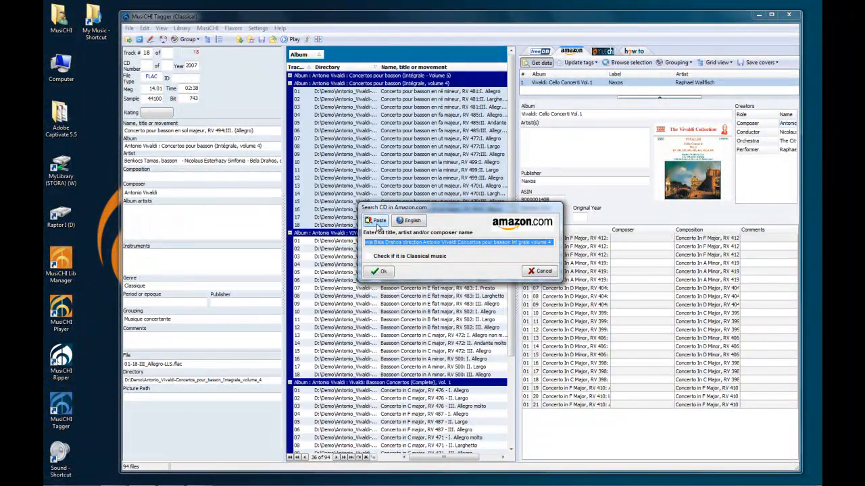
{"action": "left_click", "coordinate": [378, 223]}
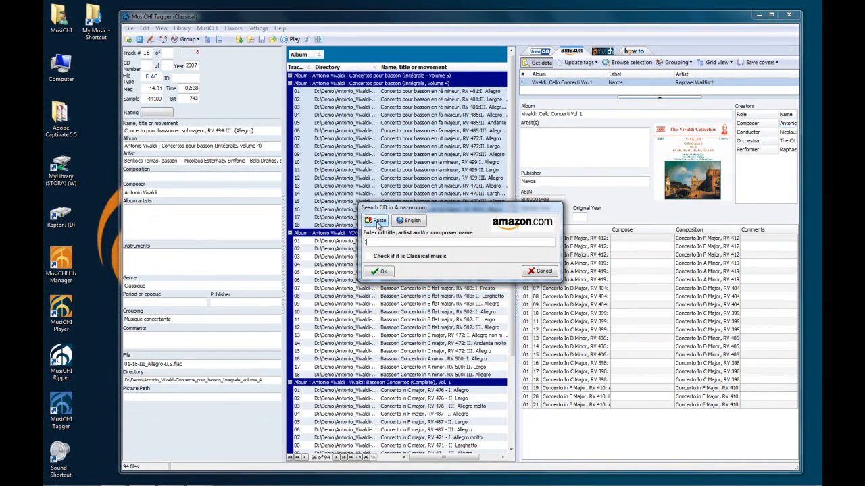
{"action": "left_click", "coordinate": [381, 271]}
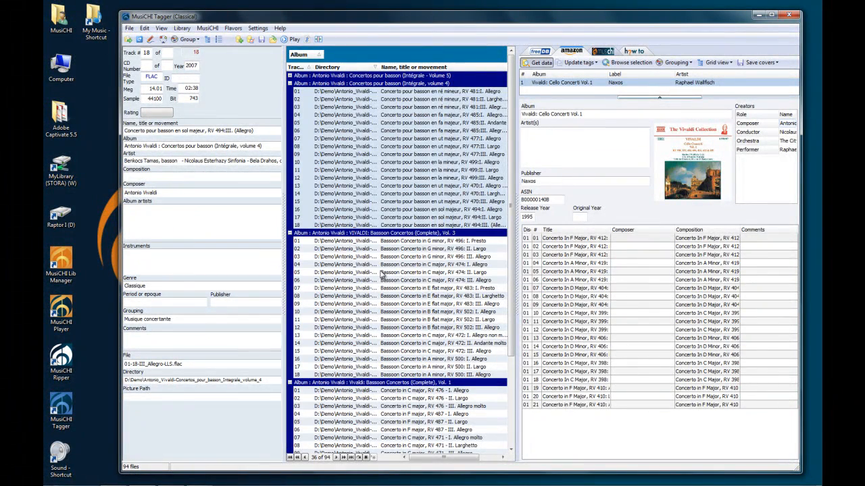
- Save the Amazon album cover as "Cover" and copy it inside the selected audio files, then check some tracks
{"action": "double_click", "coordinate": [677, 162]}
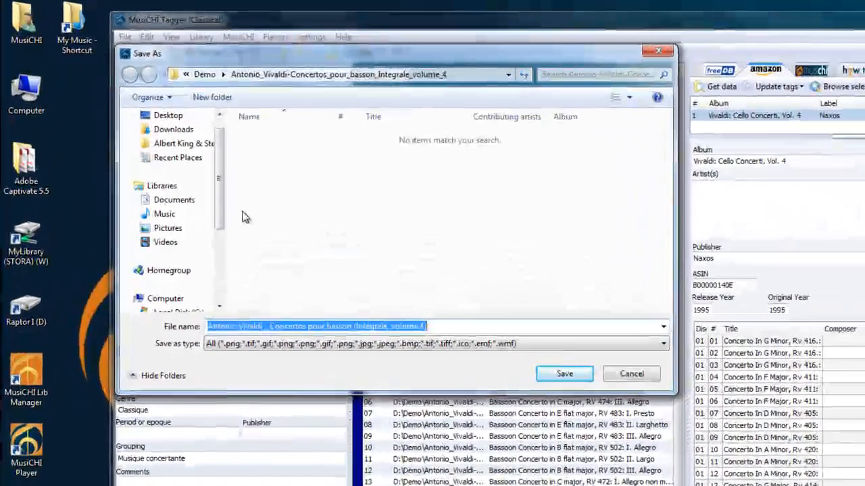
{"action": "type", "text": "Cover"}
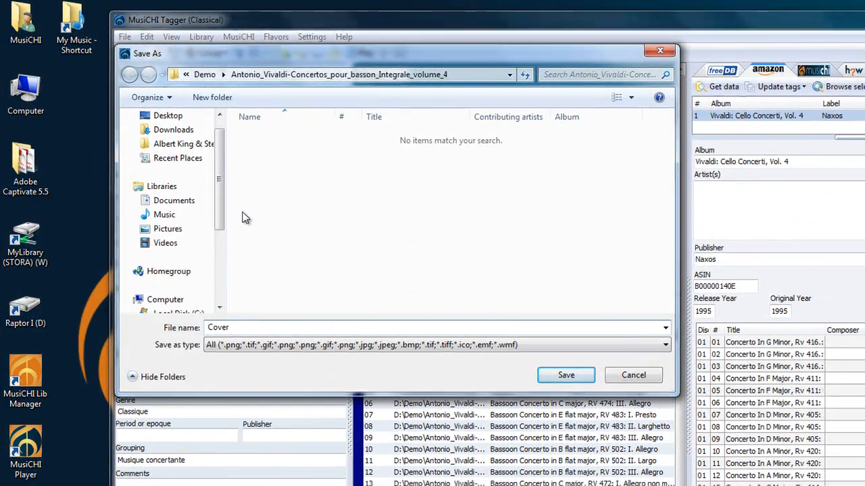
{"action": "key", "text": "Return"}
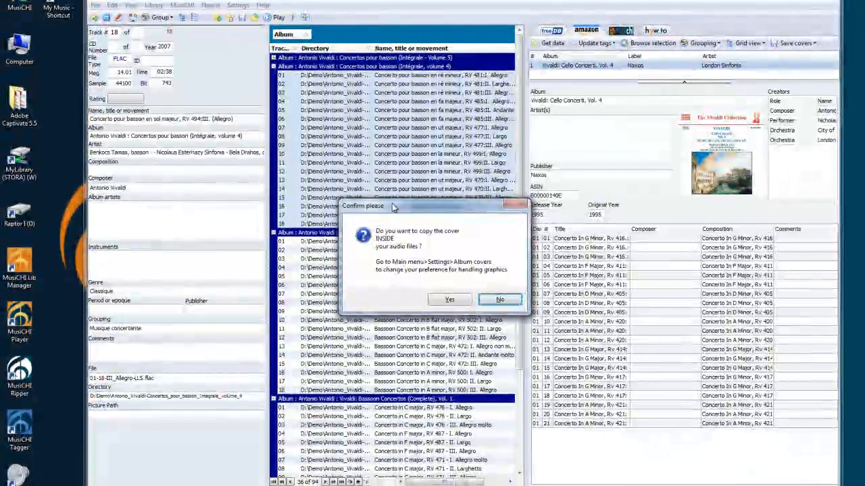
{"action": "left_click_drag", "start_coordinate": [393, 207], "coordinate": [373, 115]}
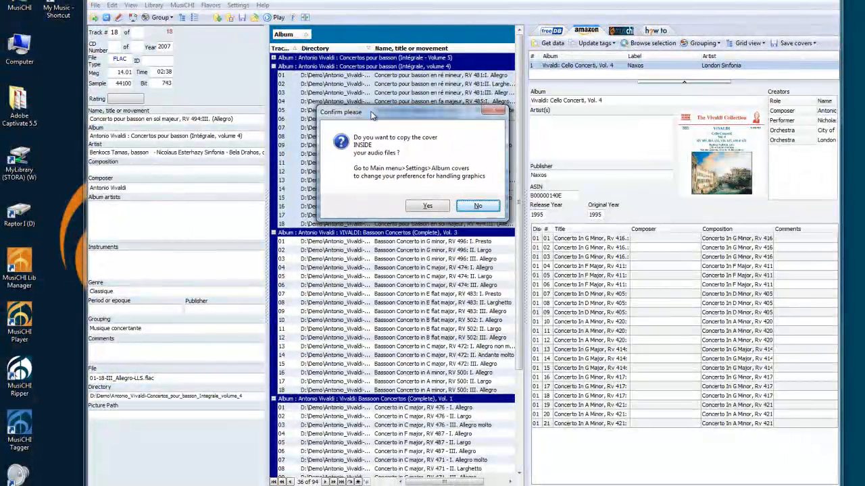
{"action": "left_click", "coordinate": [425, 206]}
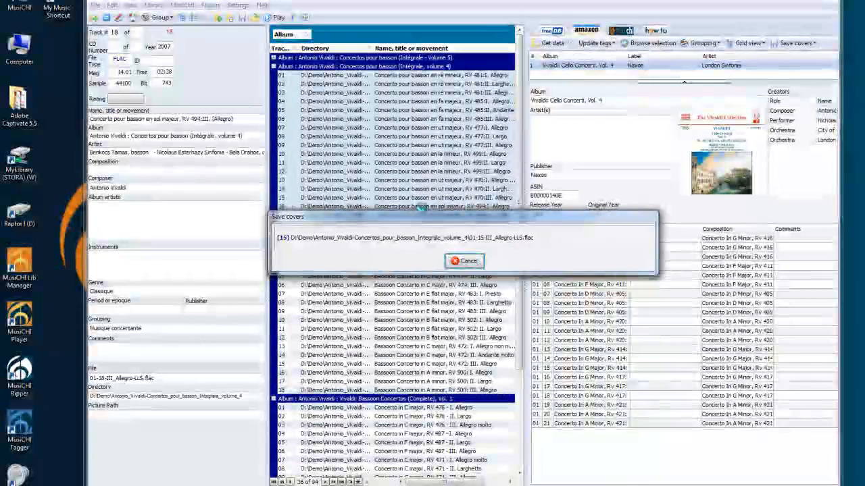
{"action": "left_click", "coordinate": [378, 128]}
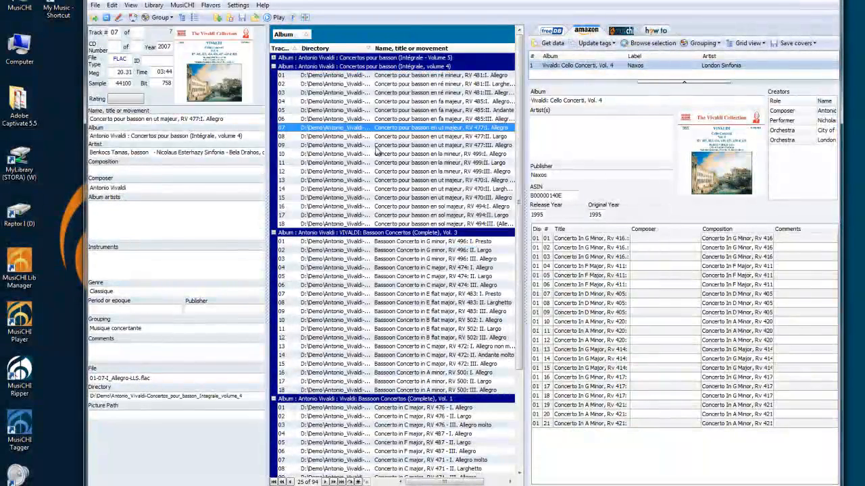
{"action": "left_click", "coordinate": [379, 283]}
{"action": "left_click", "coordinate": [377, 180]}
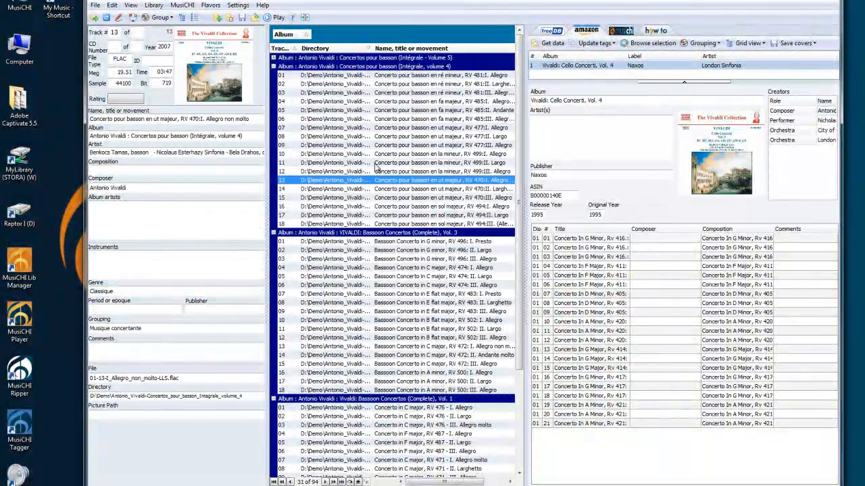